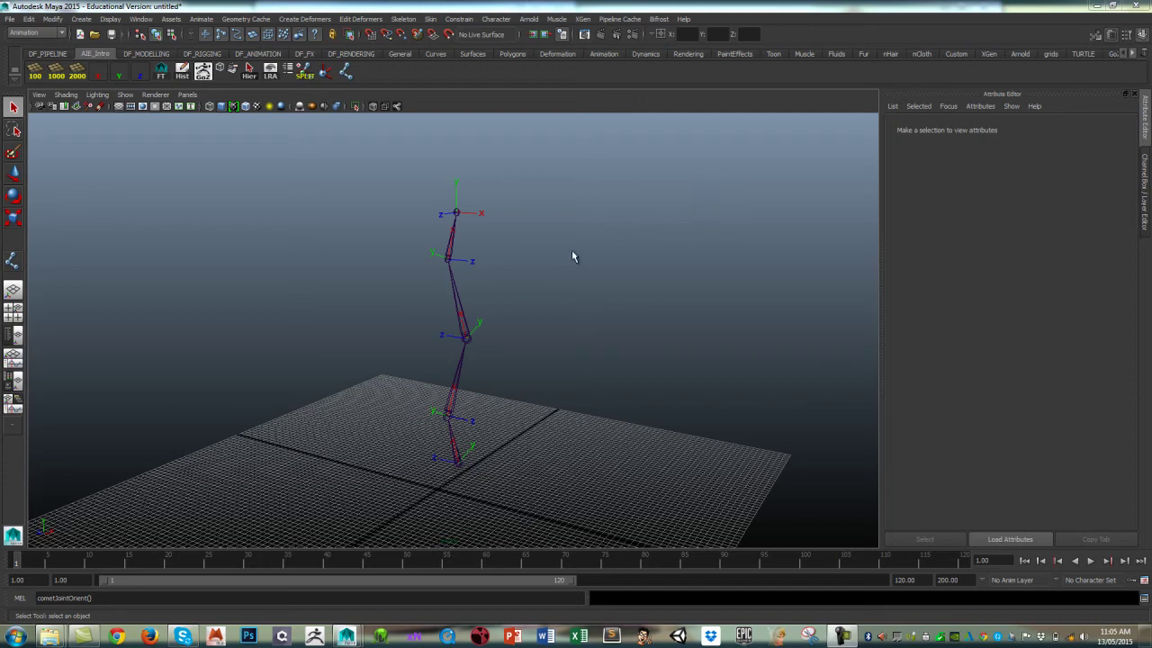
Orbit around the skeleton, then launch the cometJointOrient 1.02 window from the shelf.
alt+drag(570, 297, 580, 260)
click(407, 20)
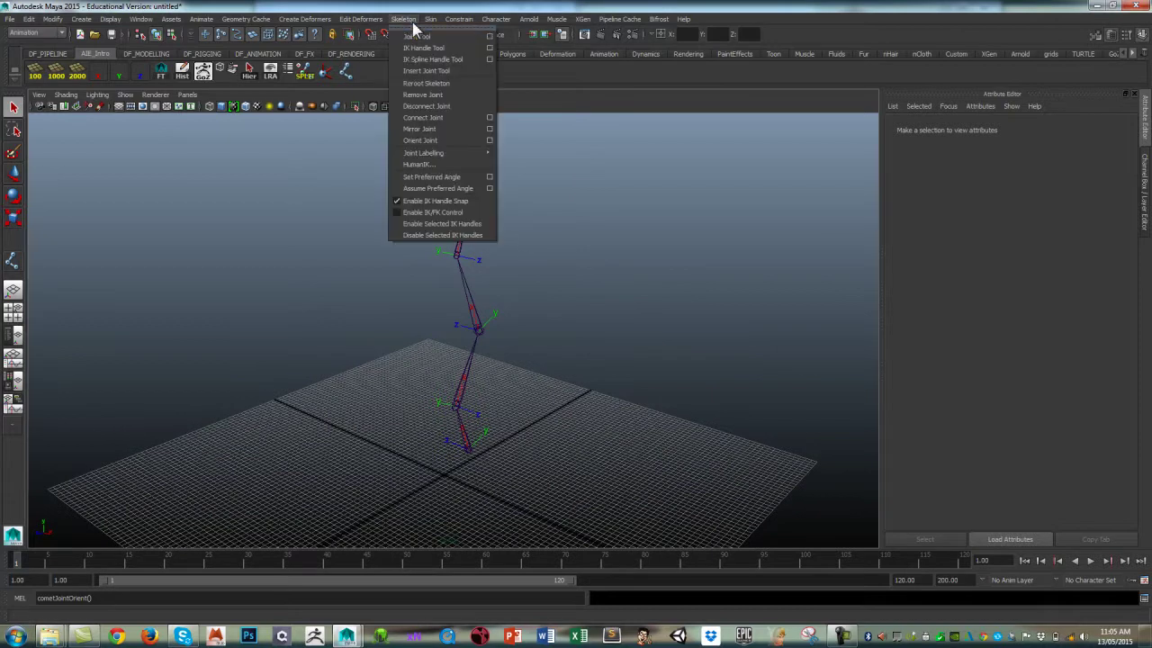
click(619, 243)
alt+drag(617, 244, 486, 408)
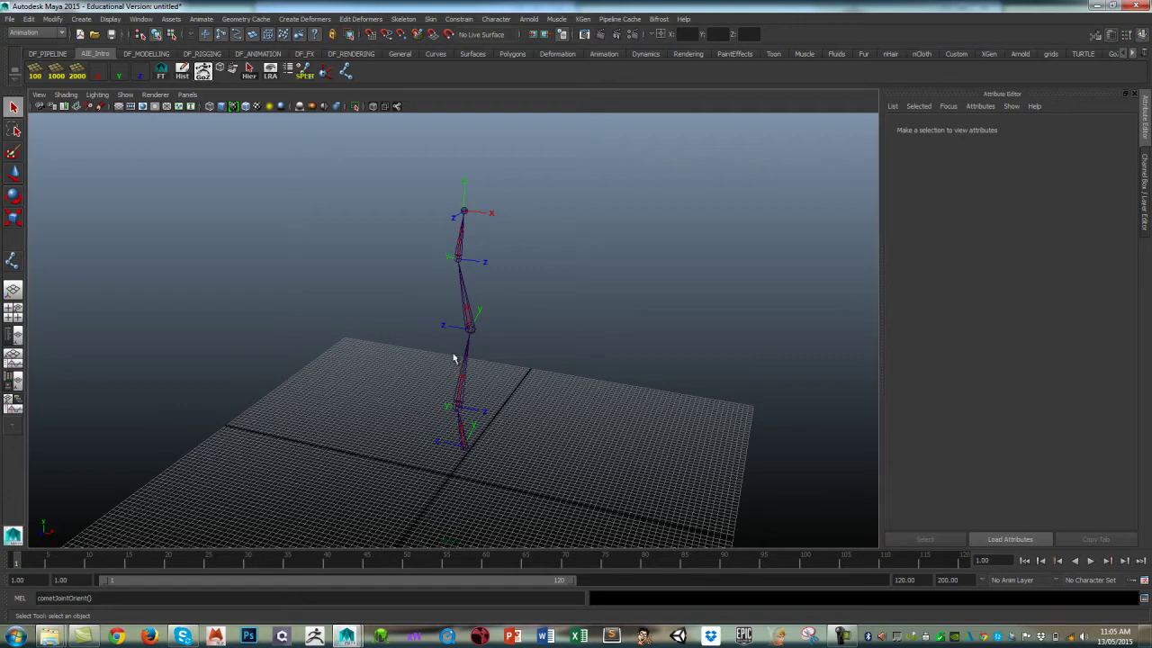
alt+drag(490, 401, 553, 299)
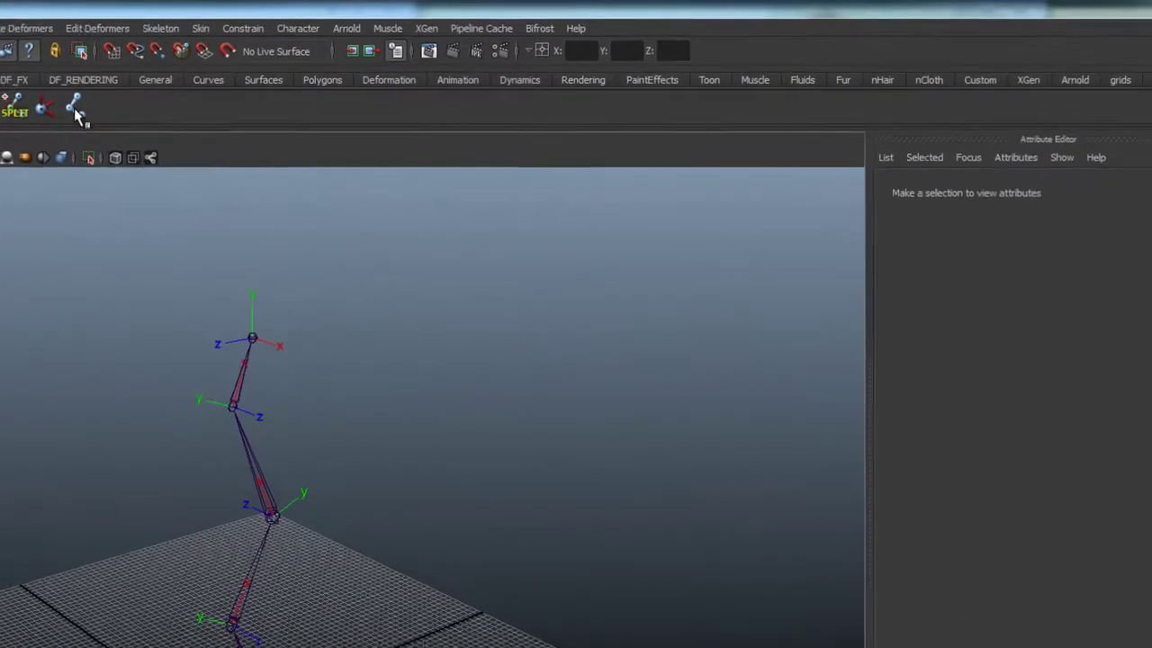
click(66, 111)
drag(585, 270, 636, 202)
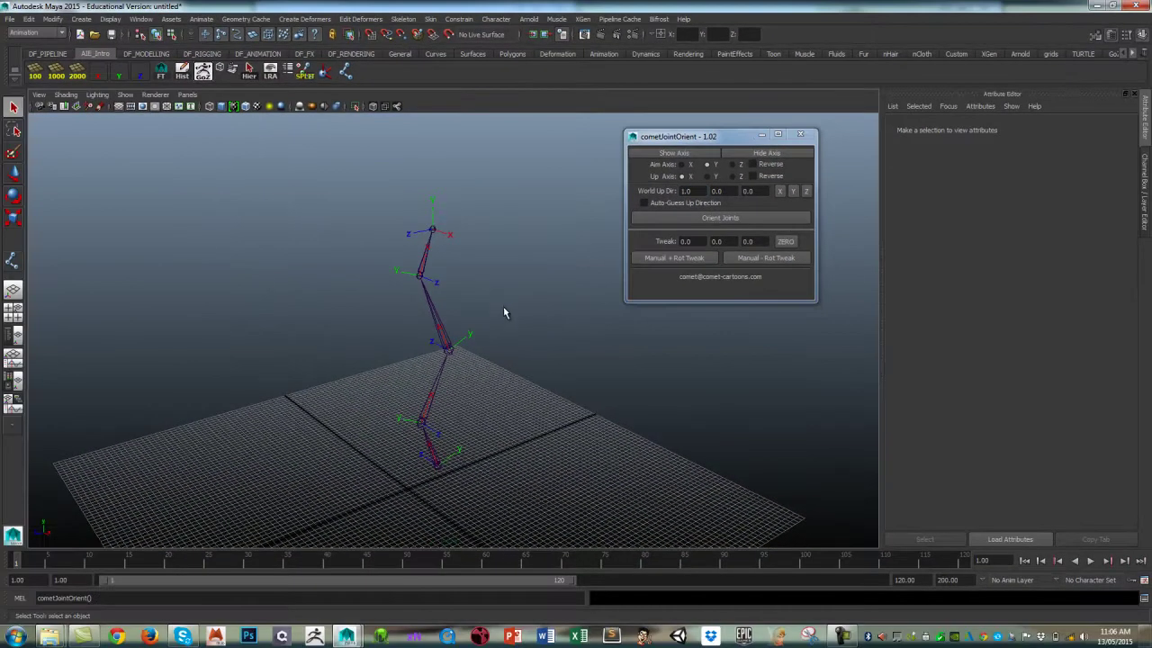
alt+drag(503, 312, 537, 312)
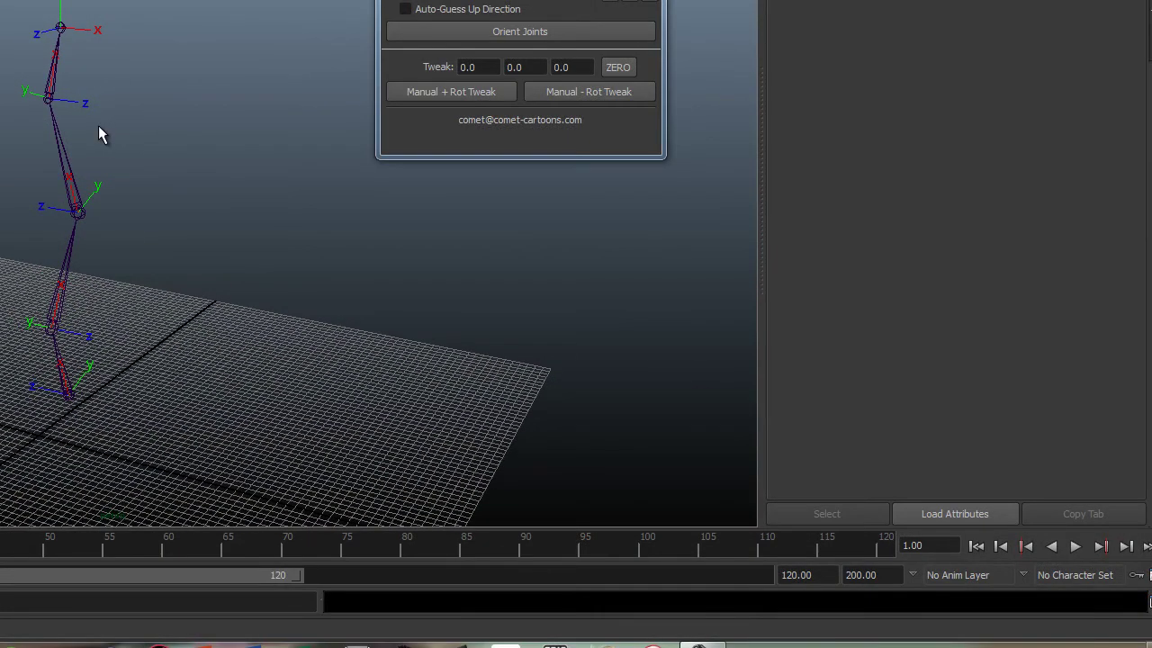
alt+middle_drag(193, 222, 190, 213)
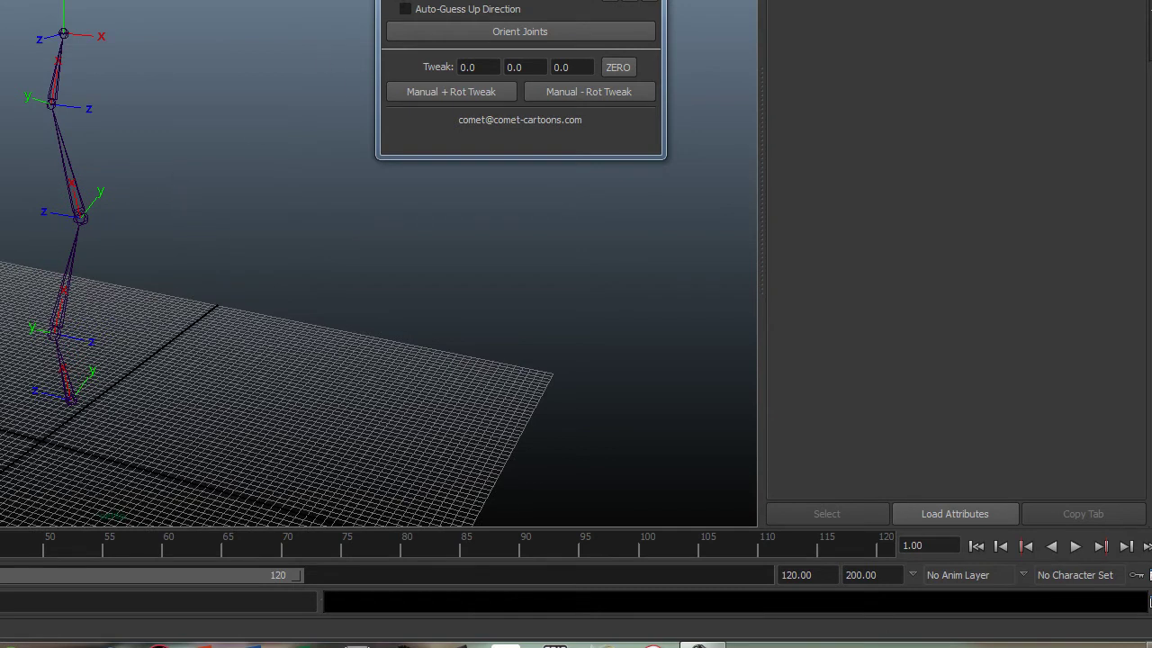
click(74, 408)
click(147, 260)
click(57, 99)
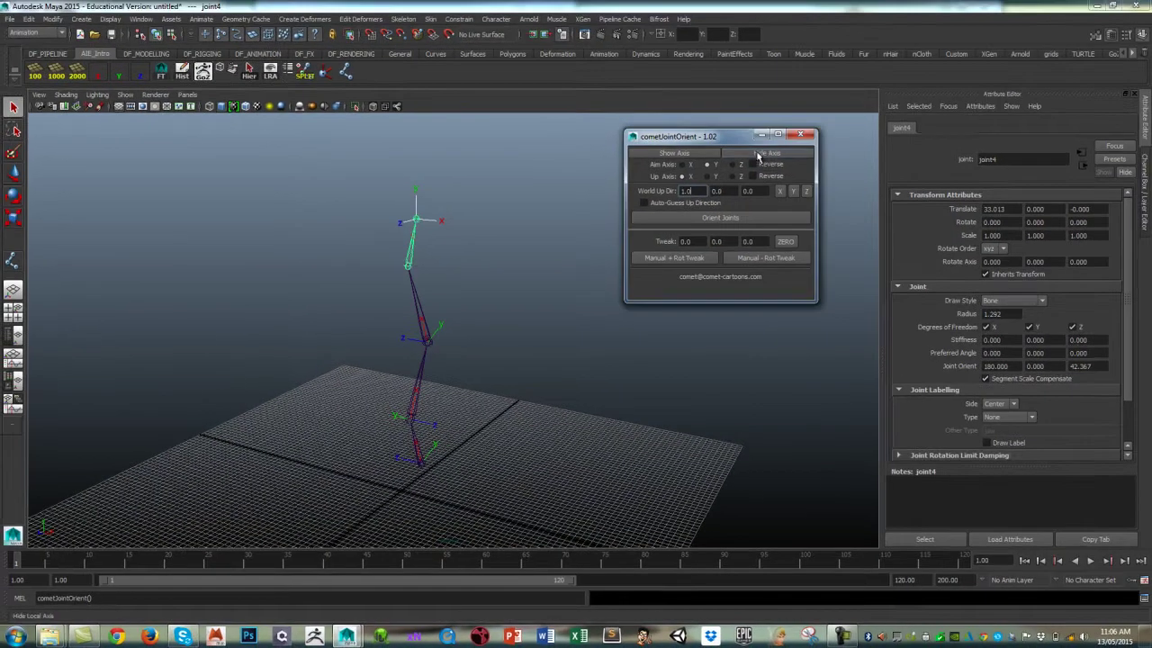
click(423, 223)
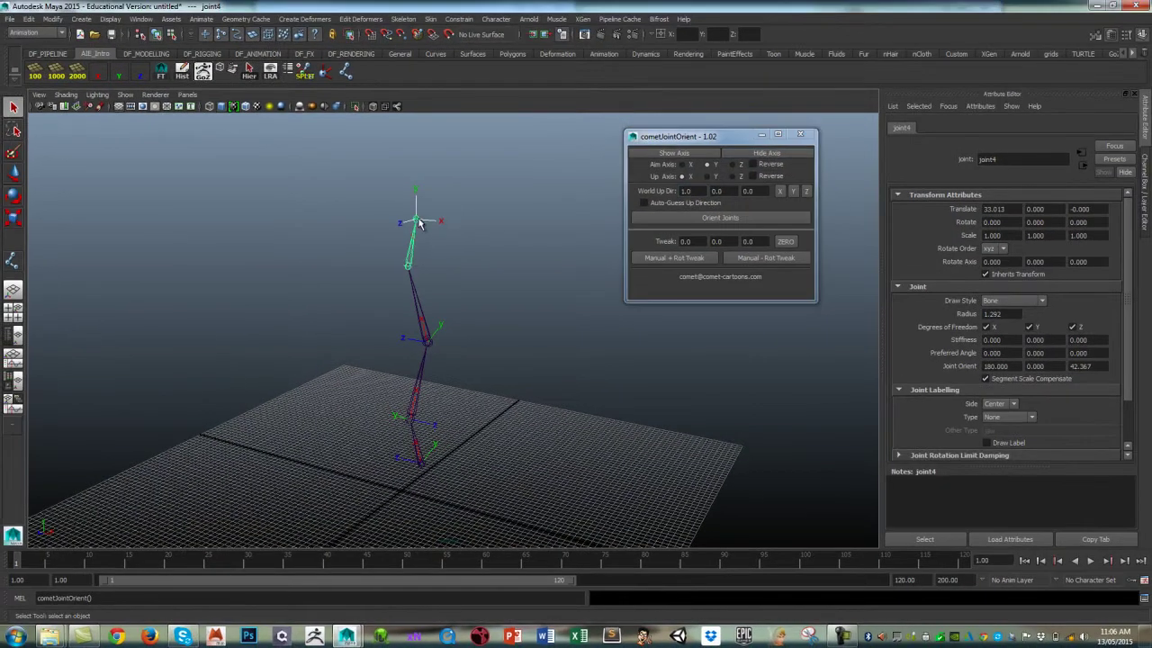
click(777, 158)
click(777, 157)
click(439, 342)
click(772, 151)
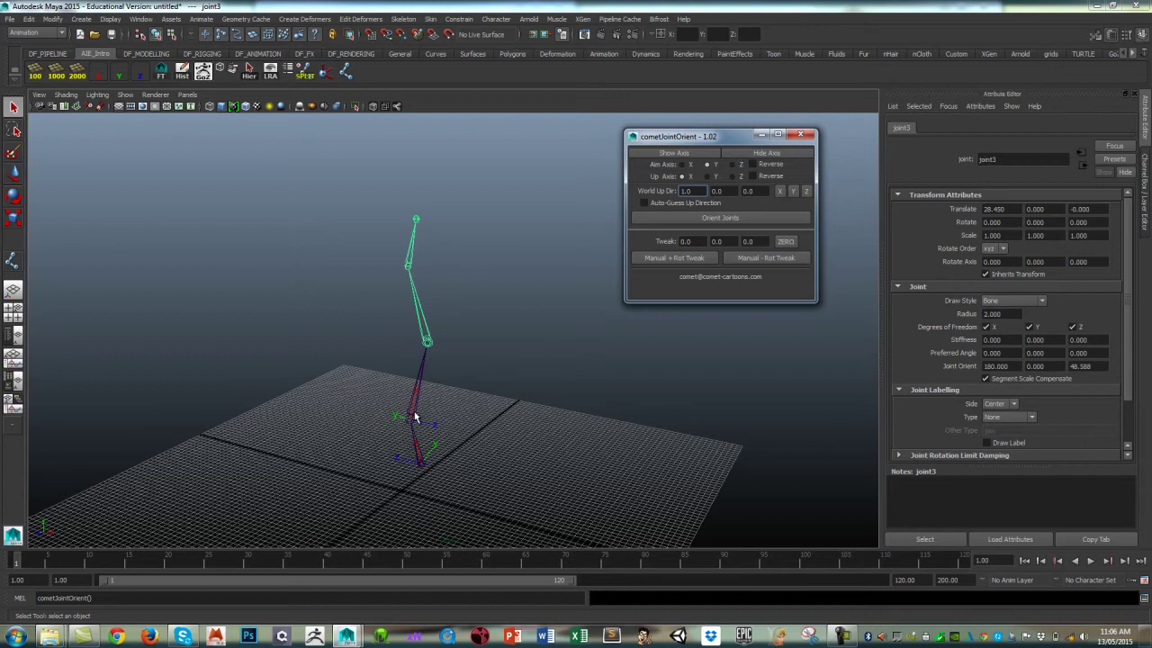
click(432, 449)
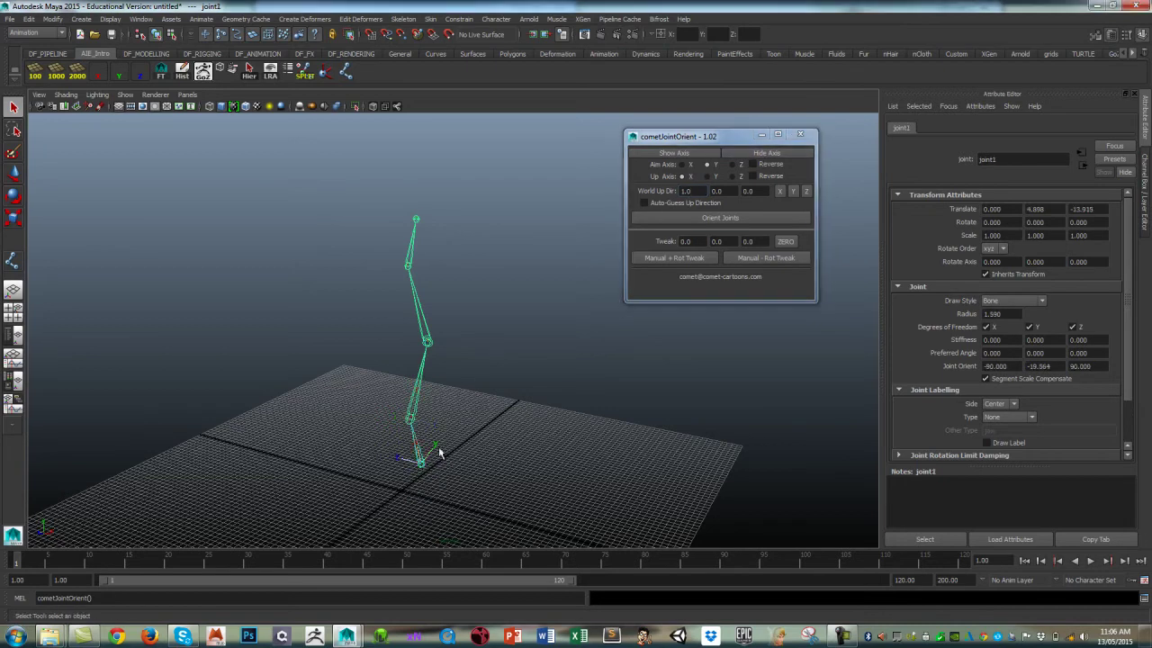
click(772, 153)
click(503, 375)
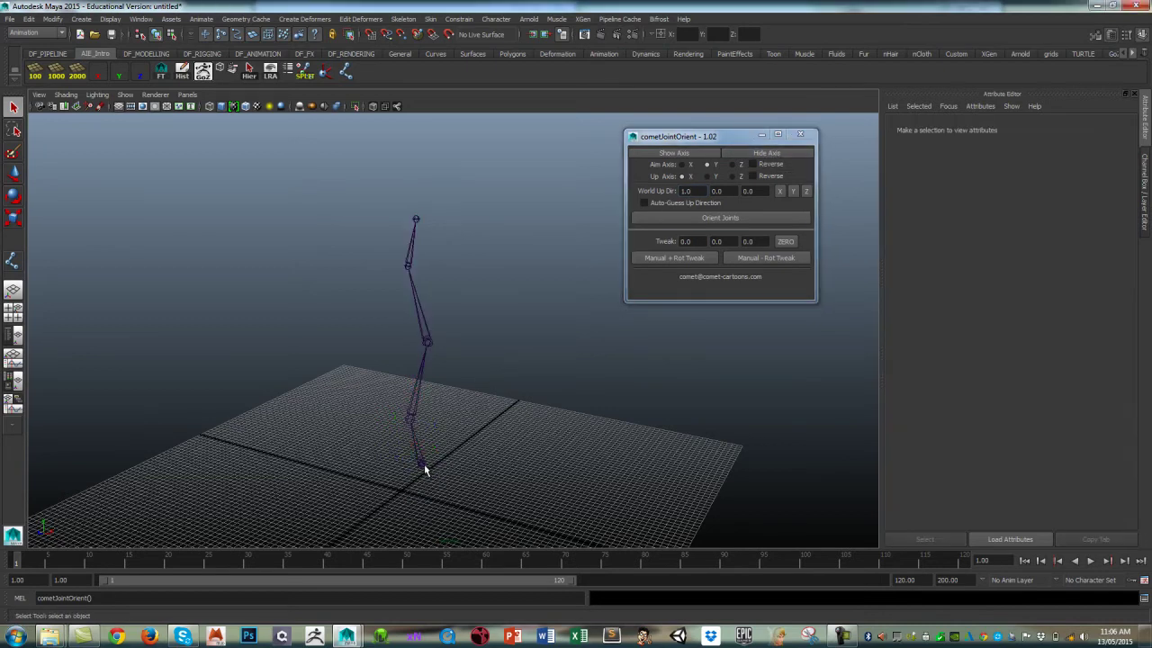
click(422, 463)
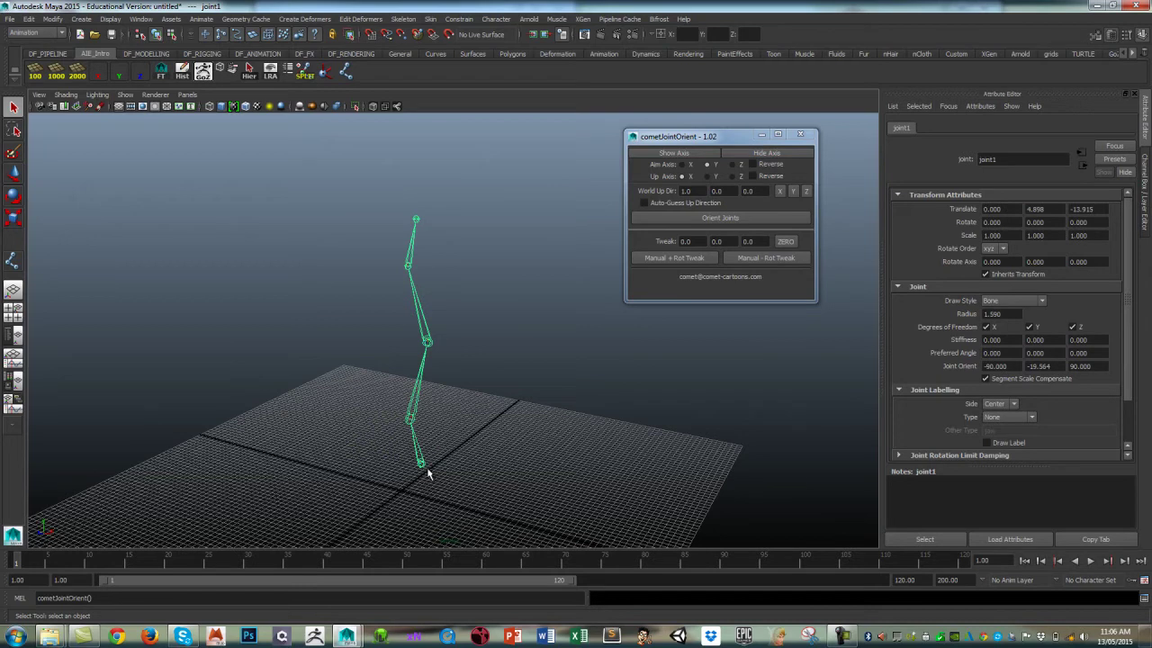
click(251, 74)
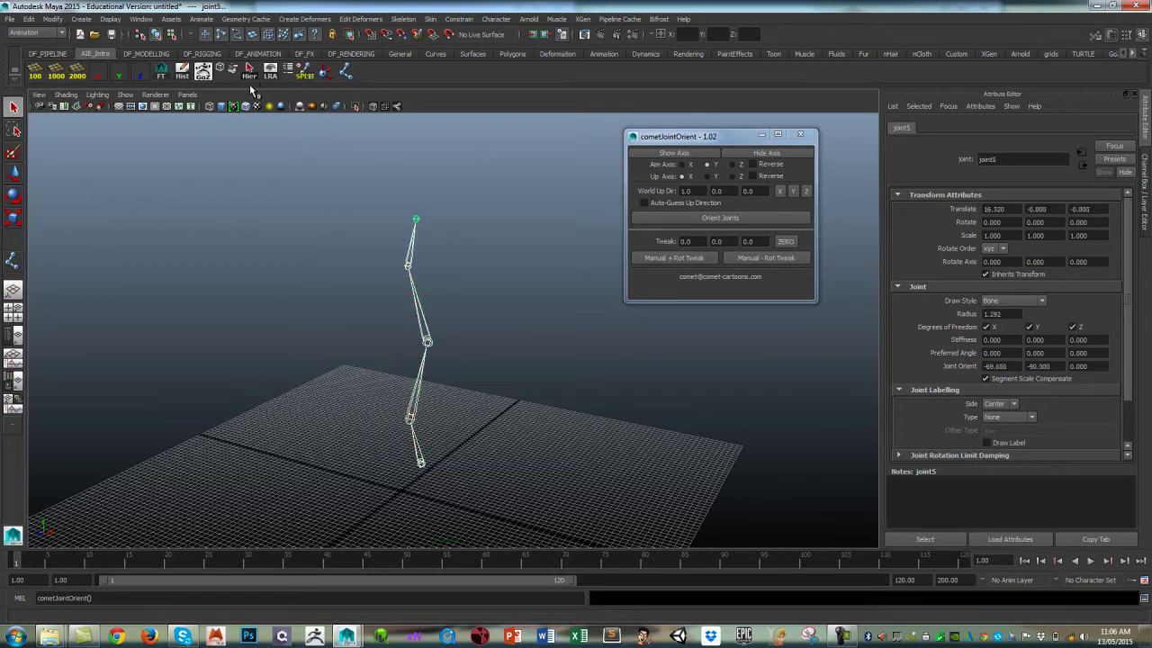
double_click(686, 191)
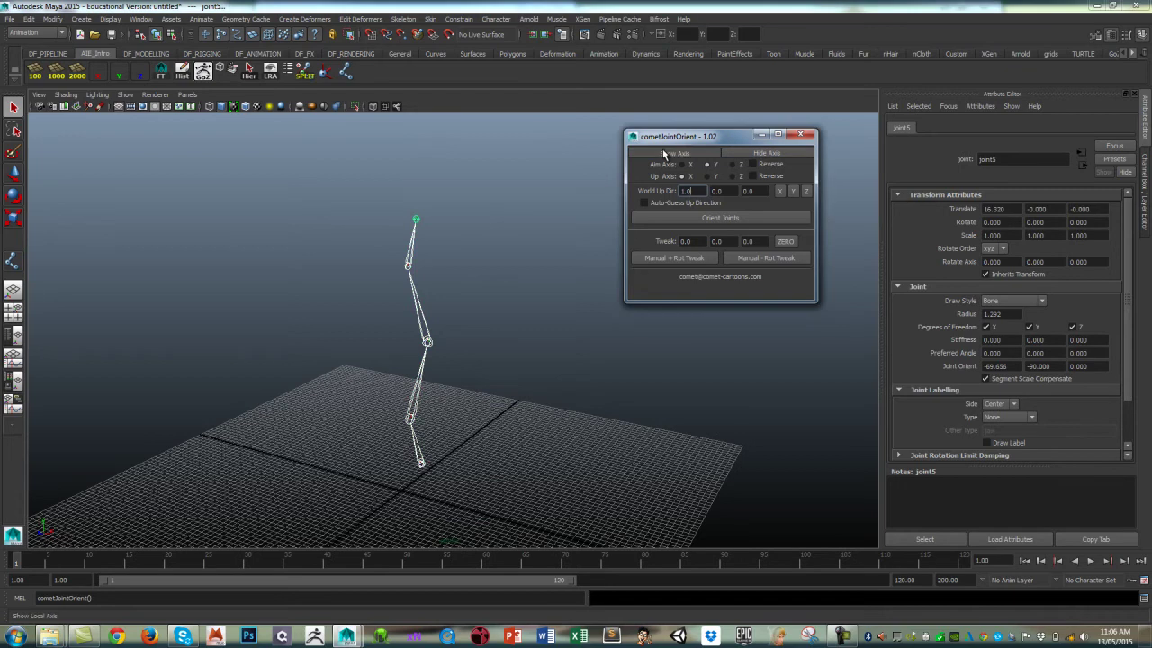
alt+drag(502, 304, 529, 307)
click(515, 316)
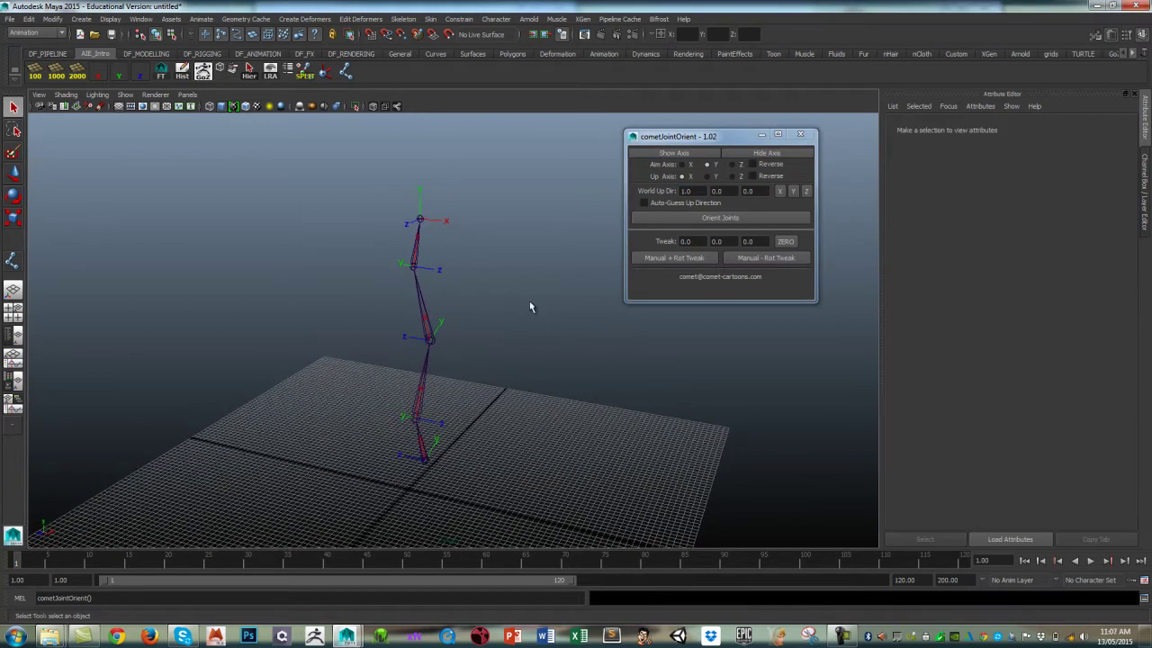
Set aim axis X and up axis Z with joint2 selected, ready to edit World Up X.
click(682, 164)
click(430, 342)
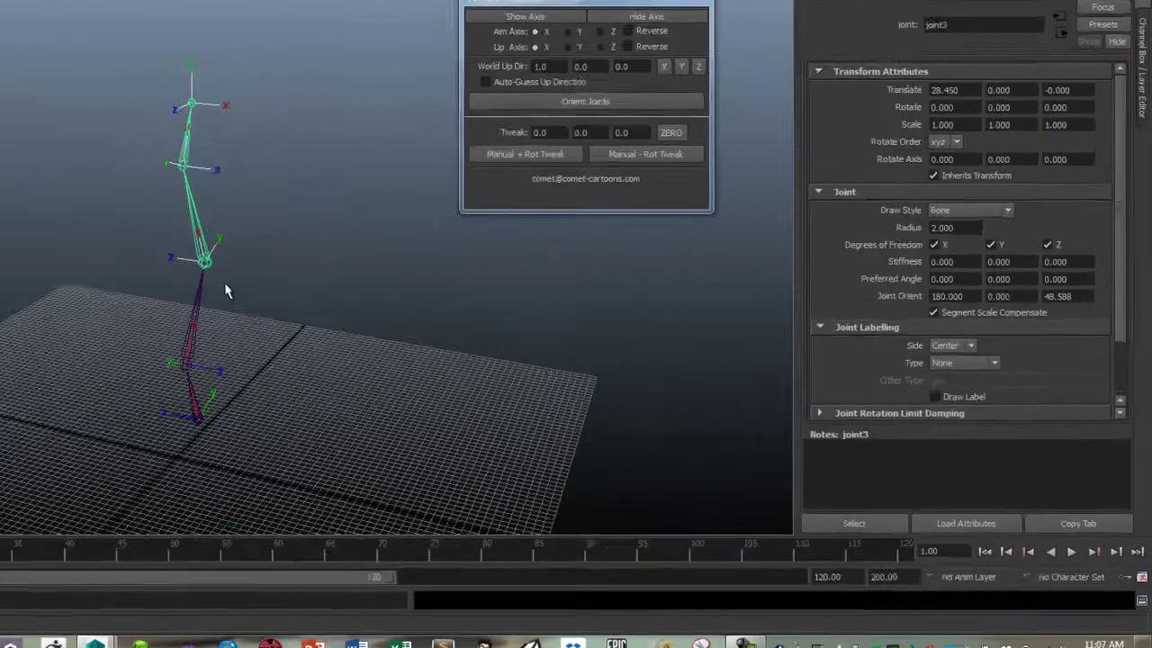
alt+drag(225, 282, 257, 307)
click(72, 329)
alt+drag(174, 191, 85, 290)
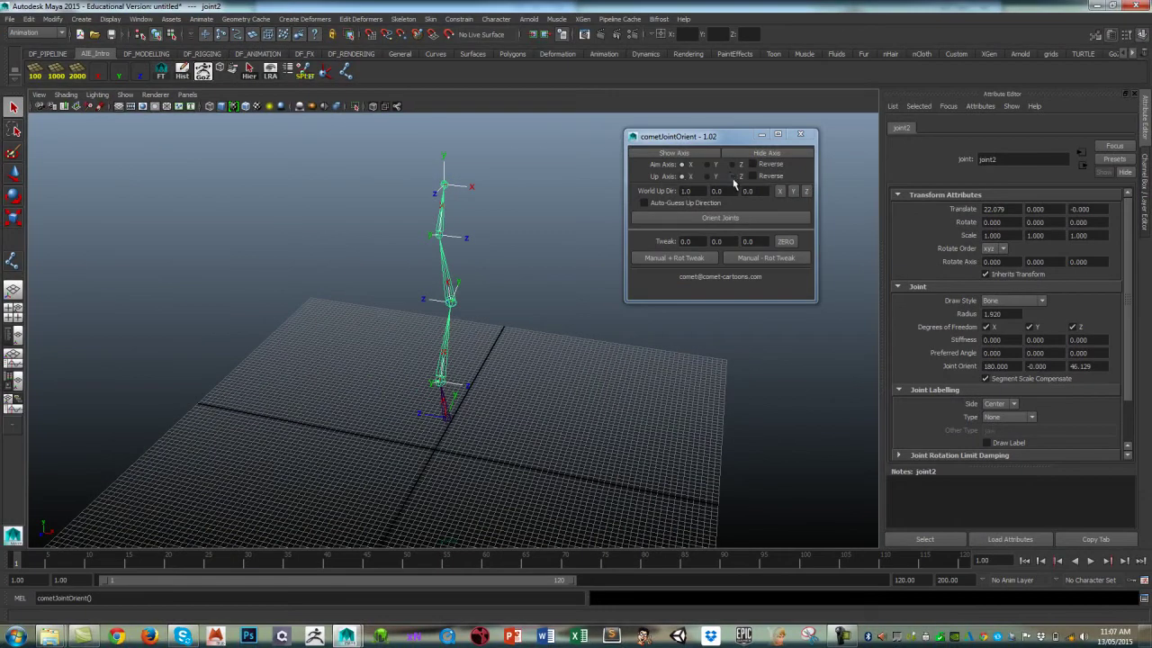
click(732, 177)
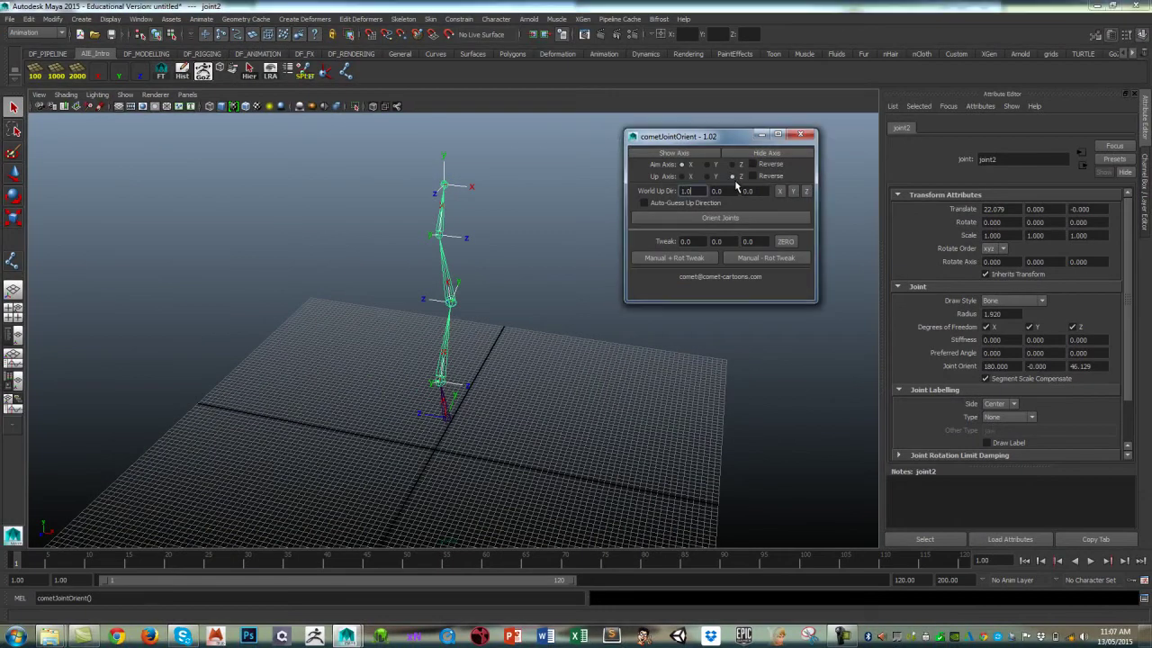
drag(693, 192, 664, 195)
click(704, 221)
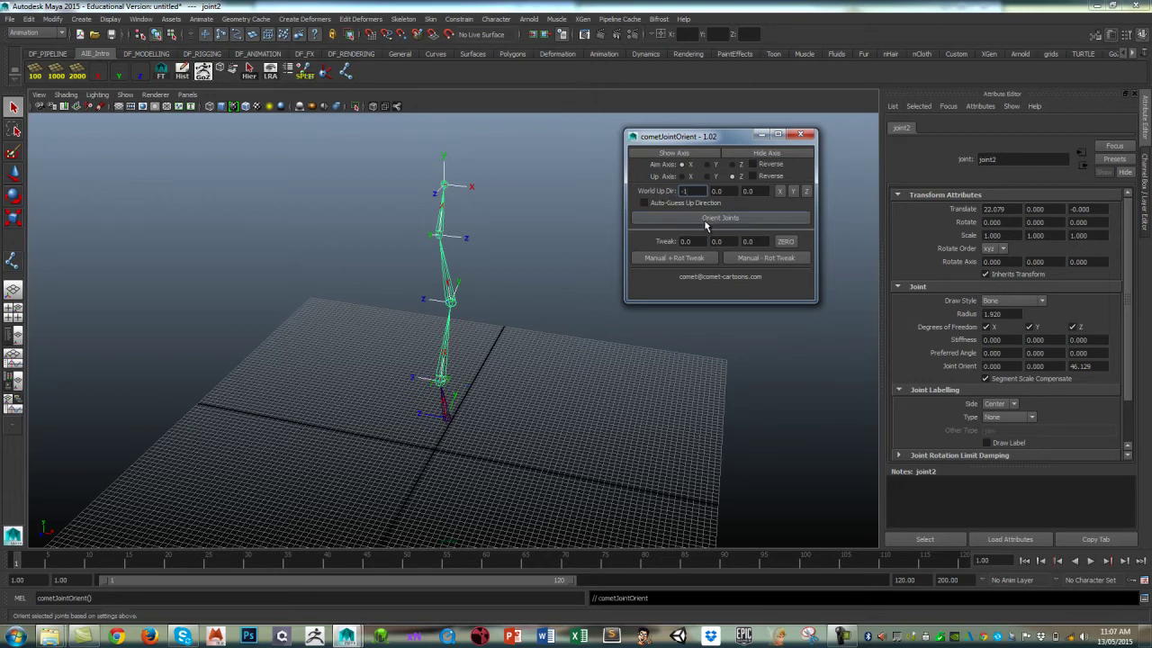
alt+drag(570, 341, 517, 348)
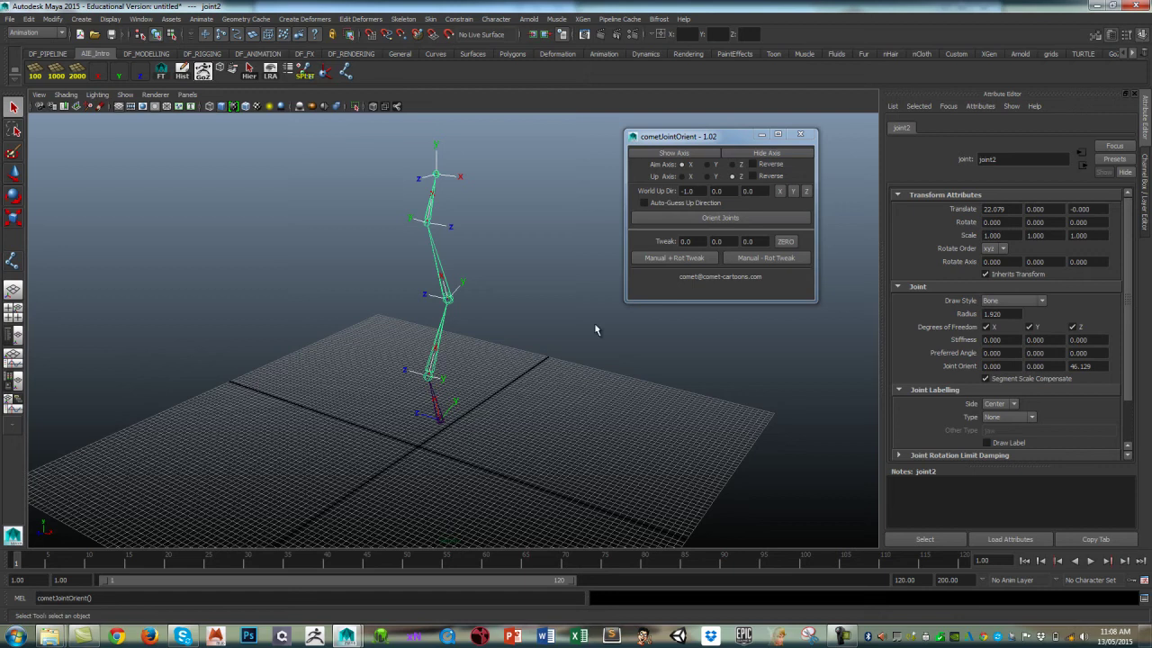
alt+drag(465, 373, 518, 346)
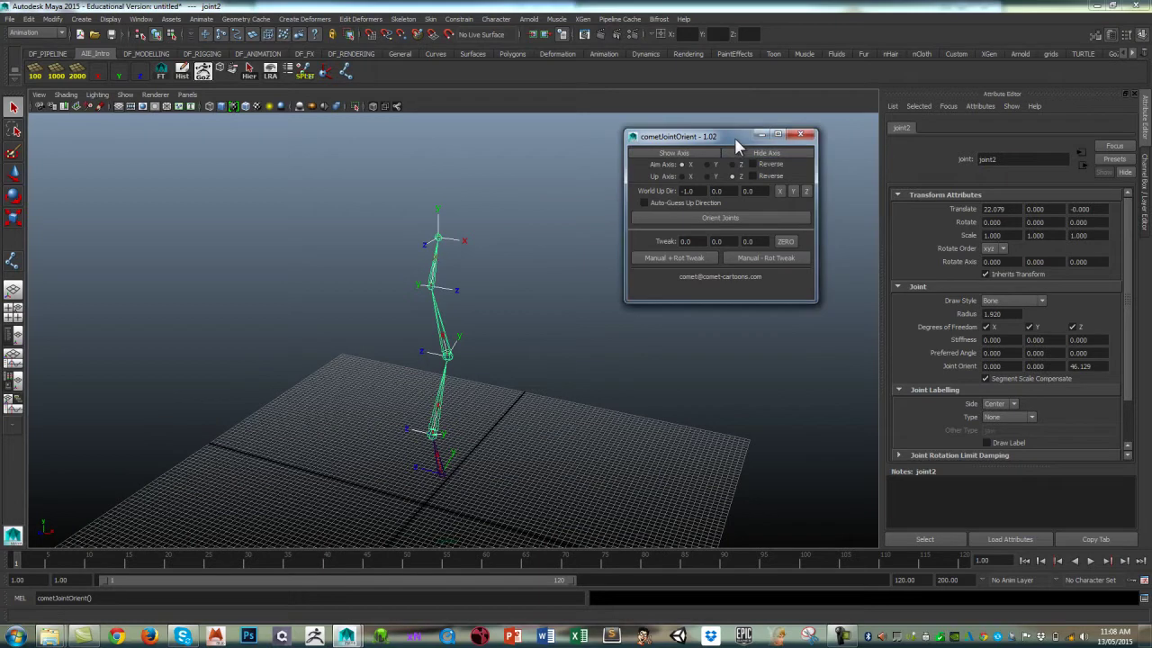
drag(734, 137, 731, 144)
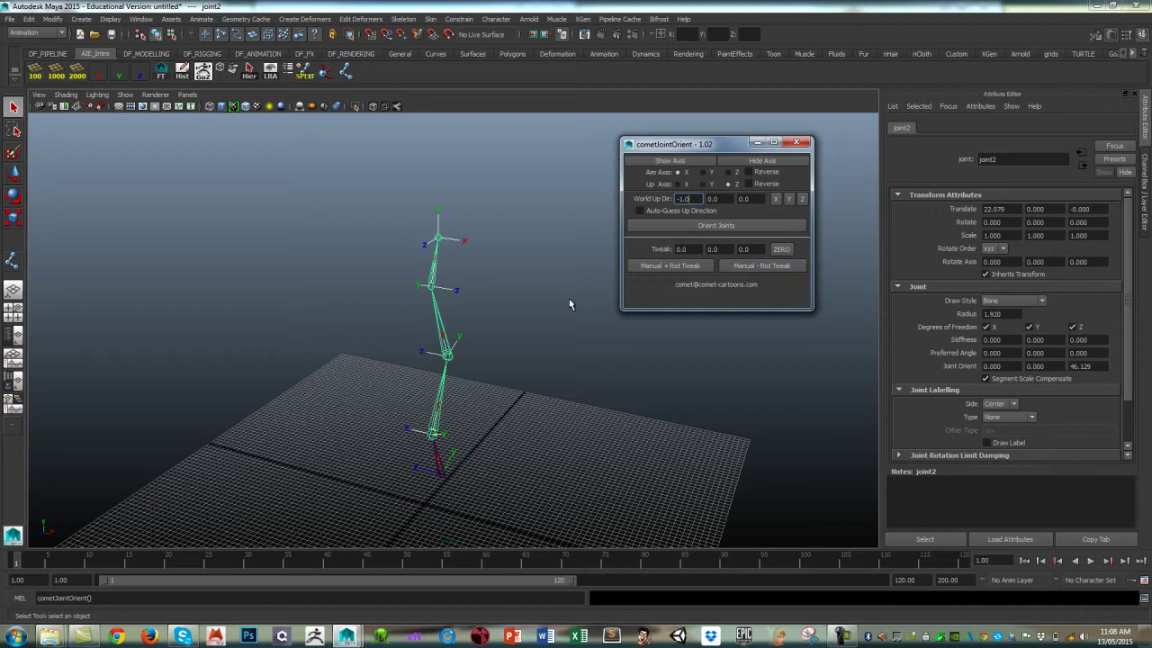
mouse_move(542, 322)
alt+mouse_down()
mouse_move(524, 316)
mouse_move(526, 330)
alt+mouse_up()
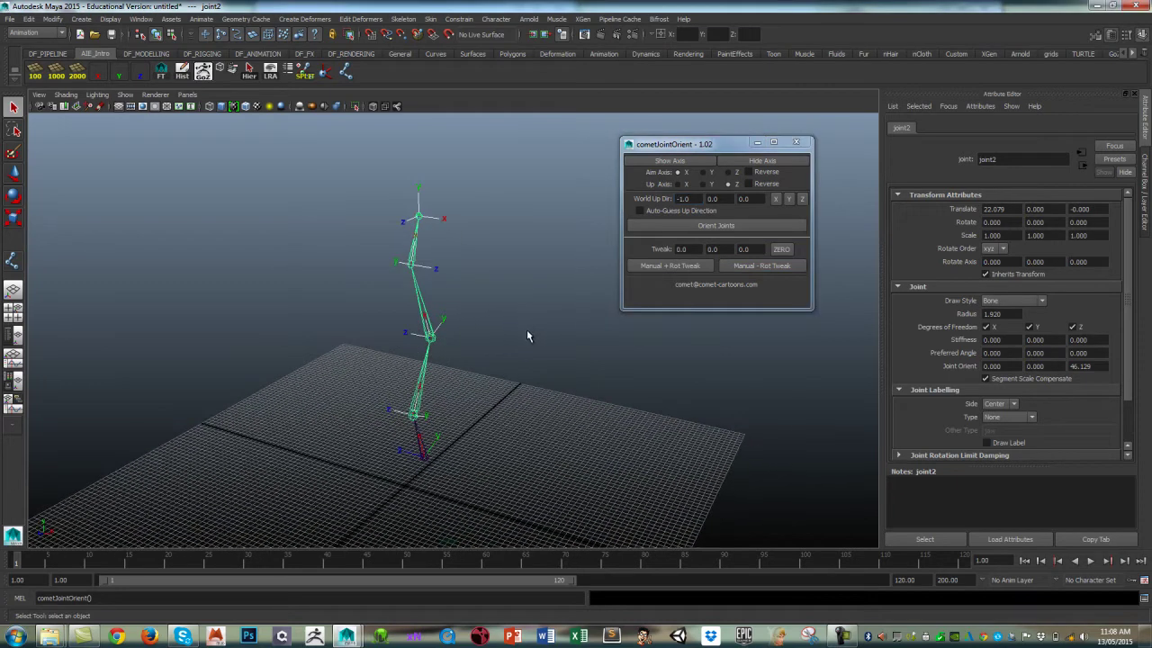
Rotate root joint1 about X by roughly -28° to bend the chain, then select joint4.
click(441, 467)
click(422, 456)
key(e)
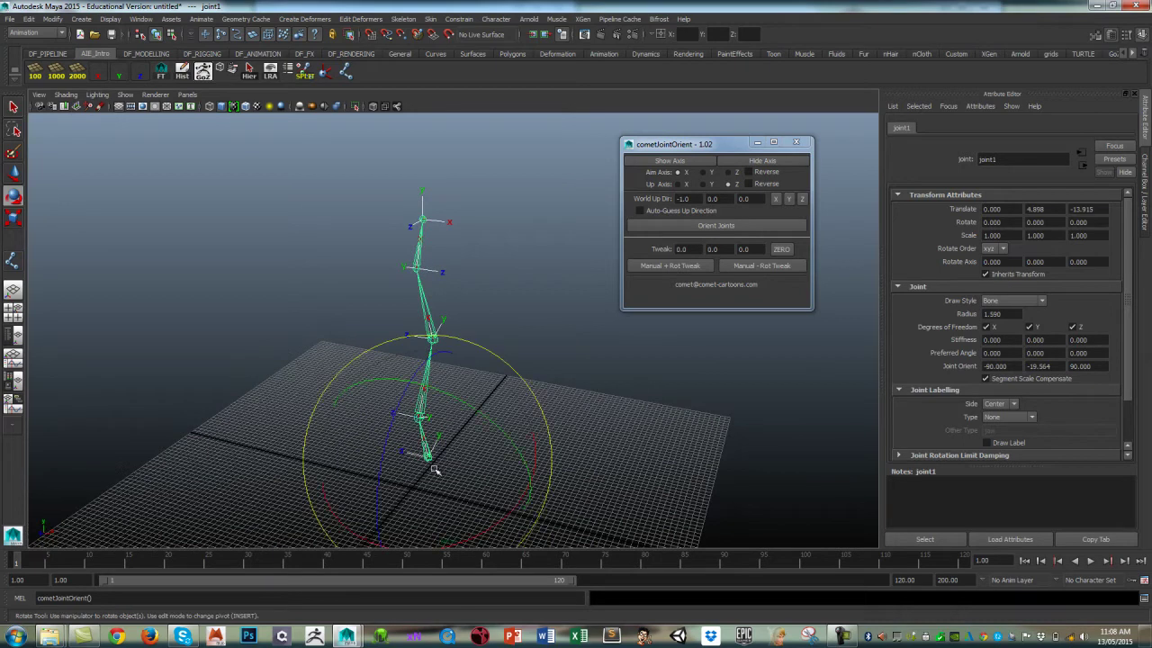
drag(460, 529, 410, 518)
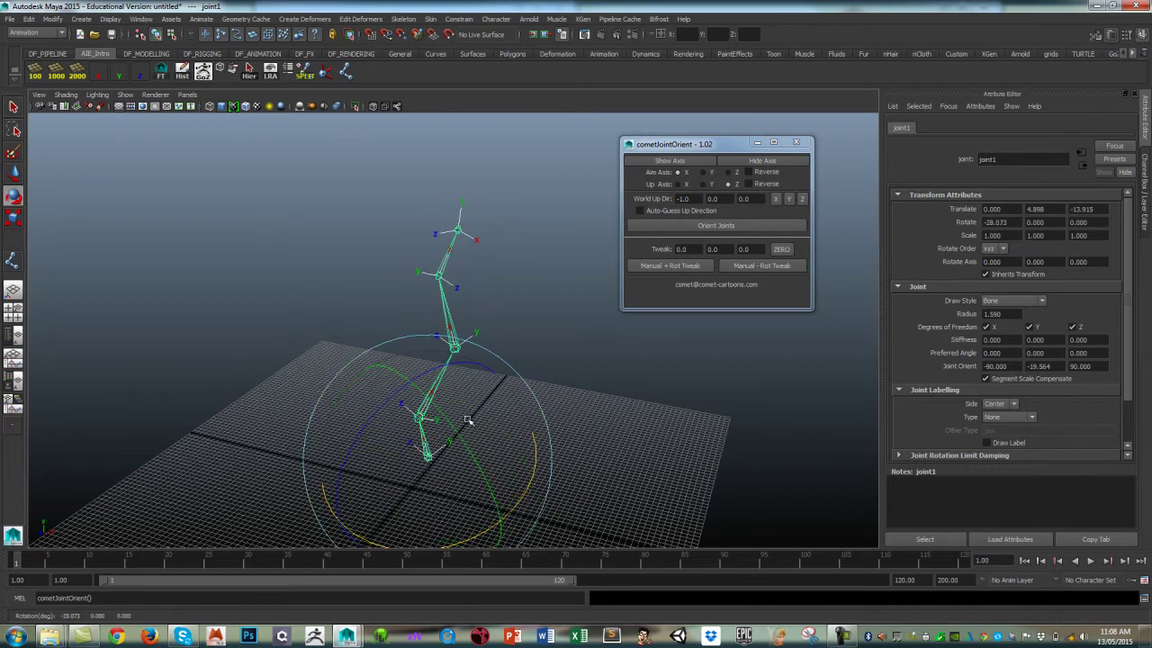
drag(468, 420, 401, 379)
alt+drag(468, 338, 504, 327)
click(497, 314)
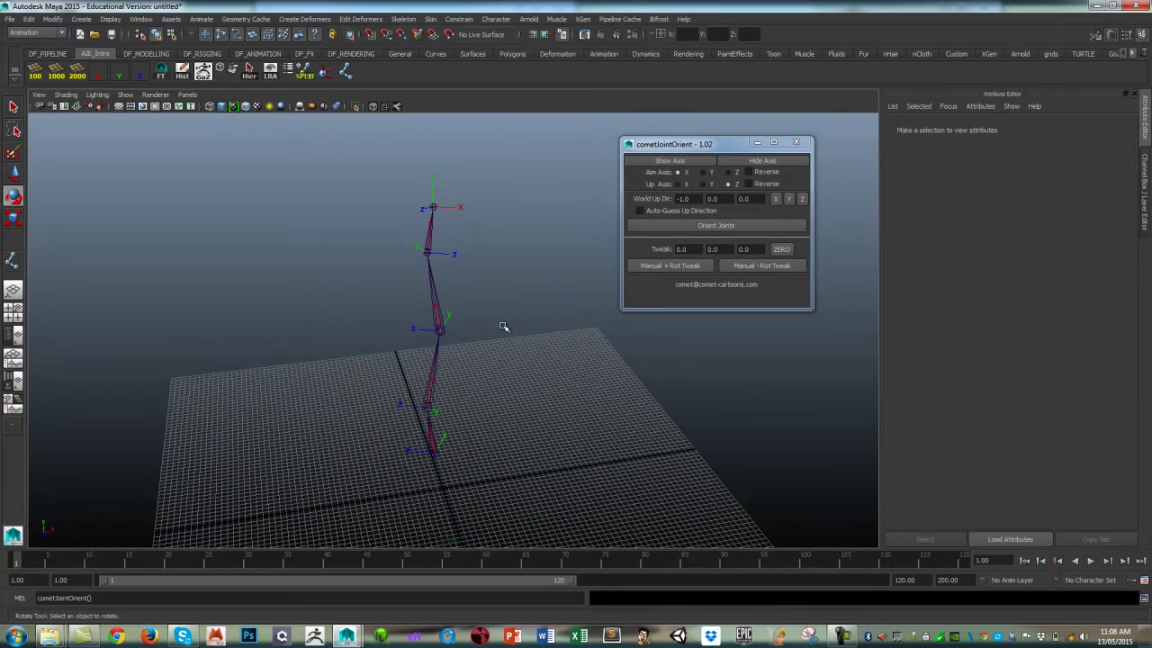
click(428, 246)
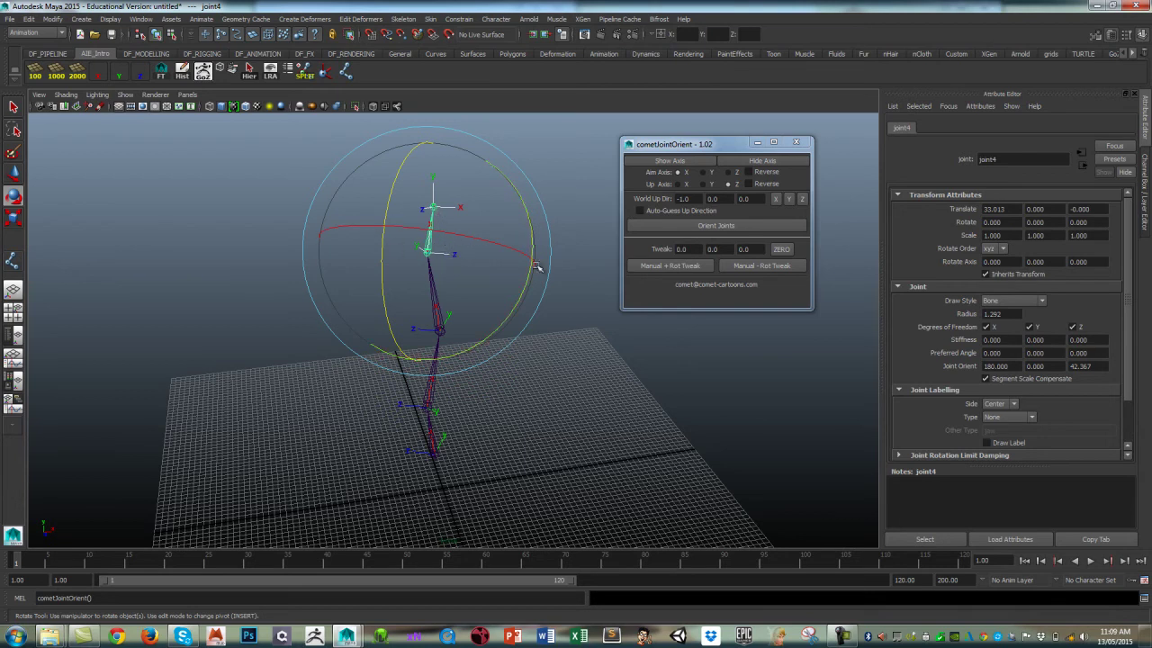
Set Tweak to 45 and apply four Manual + Rot Tweaks until joint4's Joint Orient X reads 0.
click(690, 249)
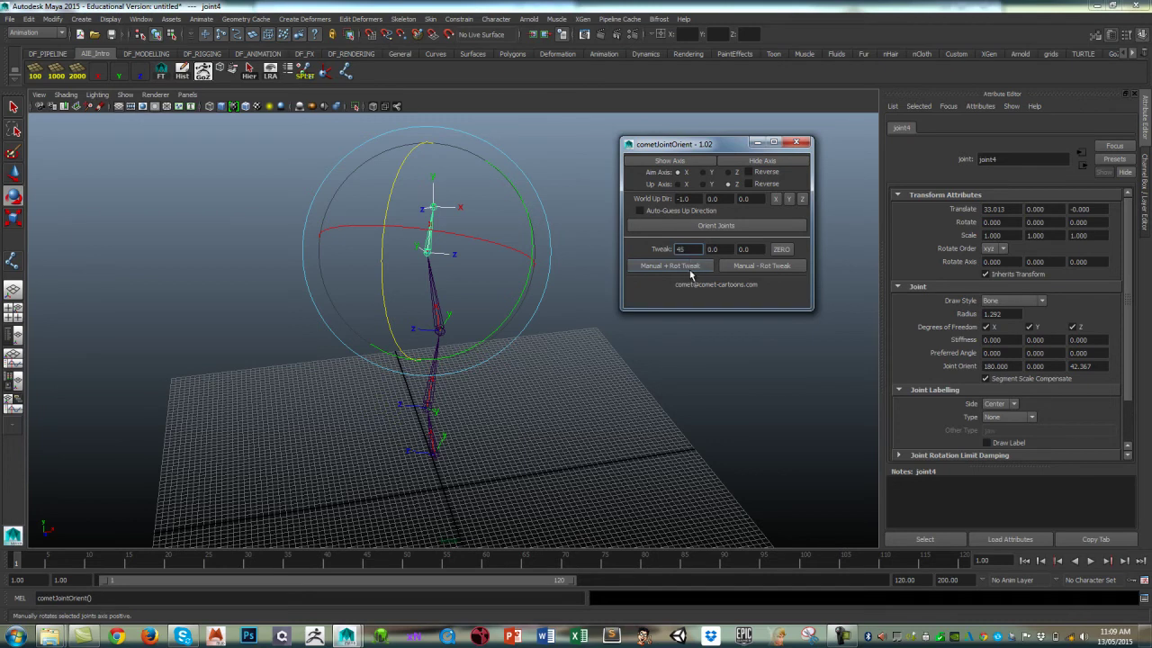
click(688, 268)
click(677, 267)
click(678, 268)
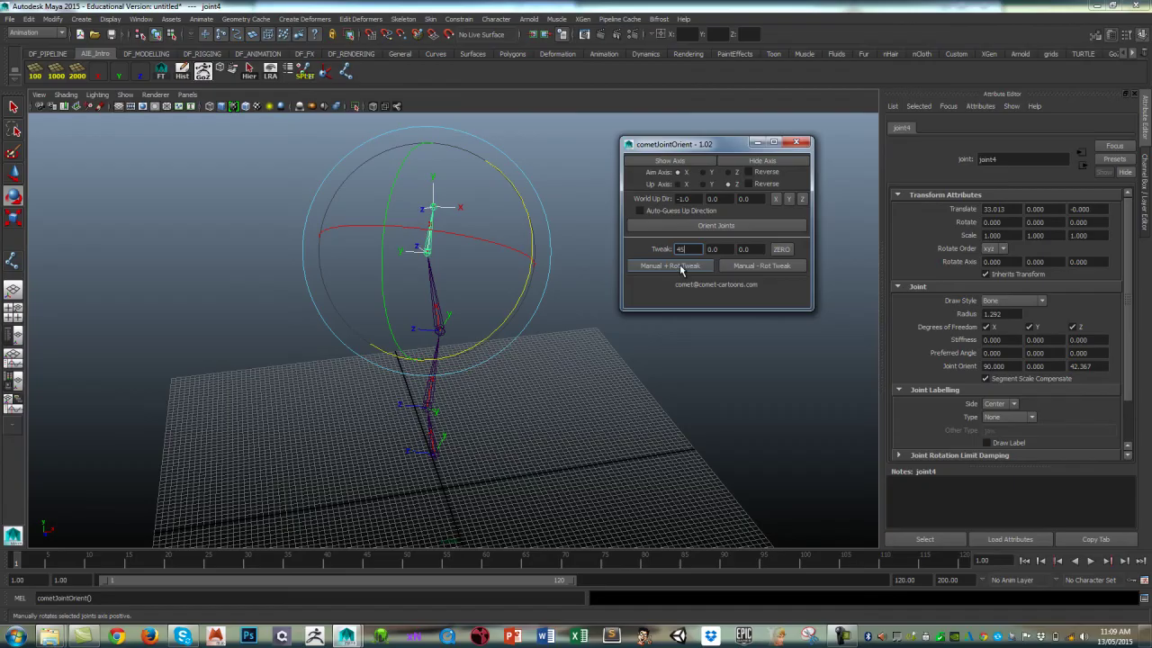
click(681, 270)
click(683, 270)
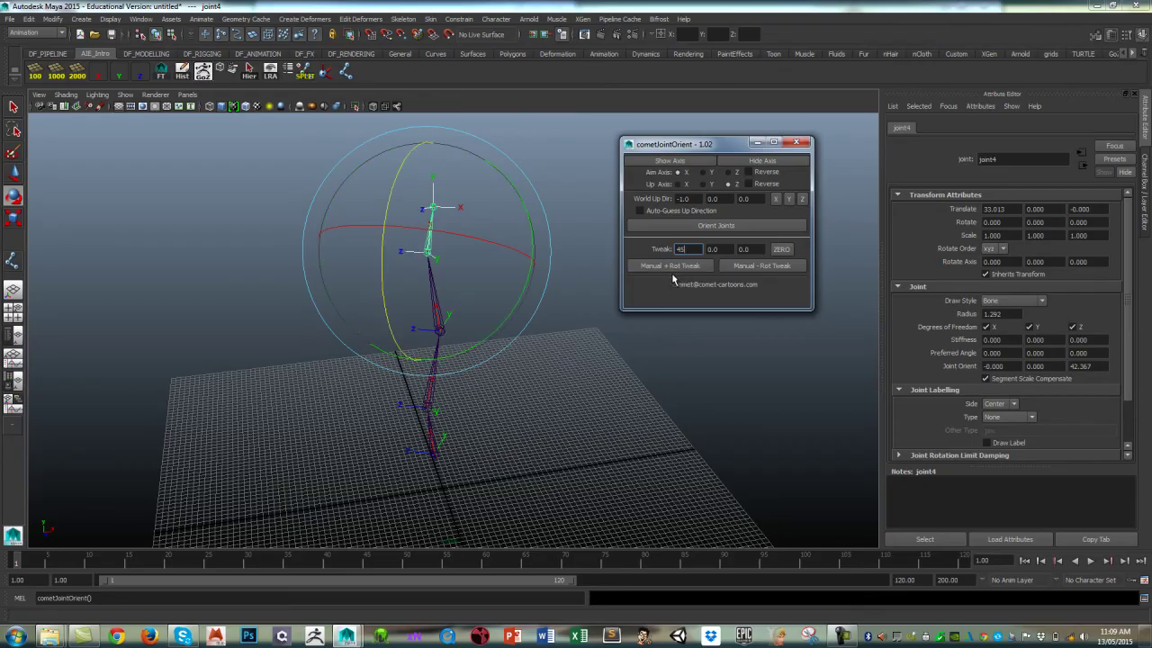
Inspect the reoriented joint axes and select the root joint, joint1.
alt+drag(553, 415, 375, 414)
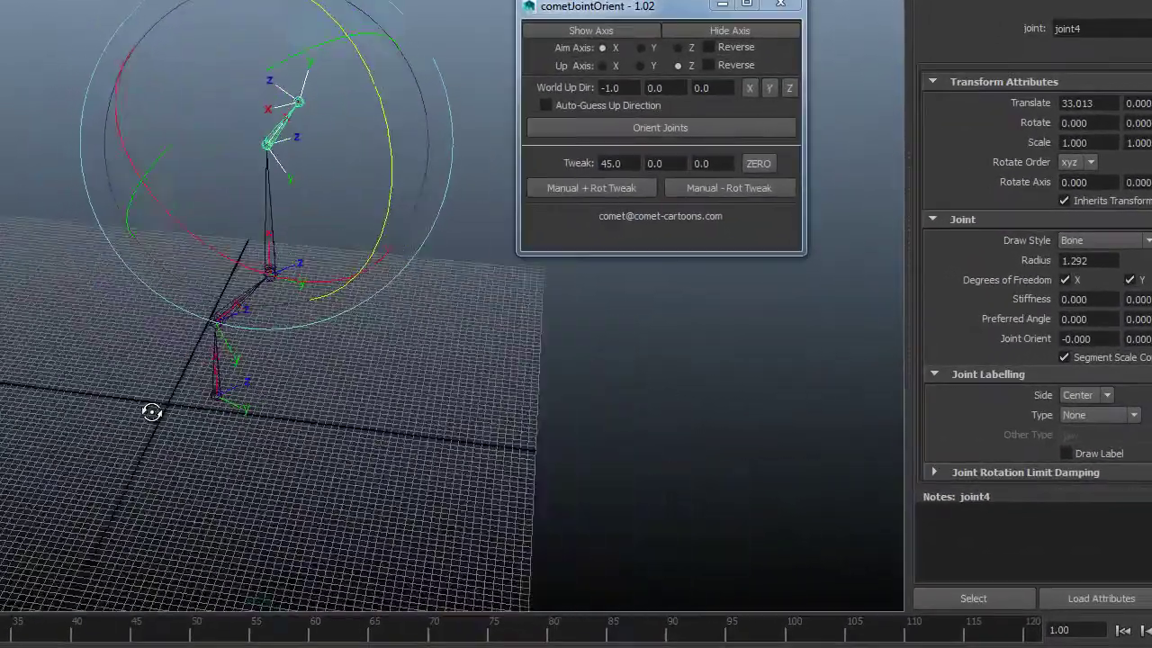
alt+drag(151, 411, 377, 363)
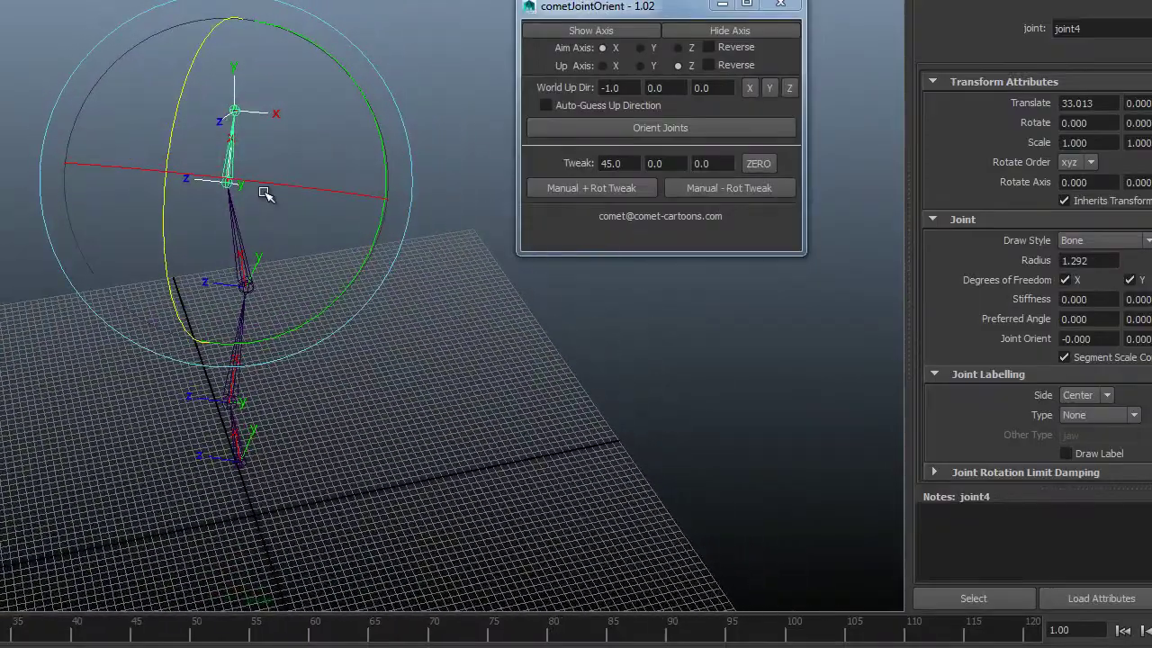
alt+drag(357, 408, 360, 345)
click(249, 458)
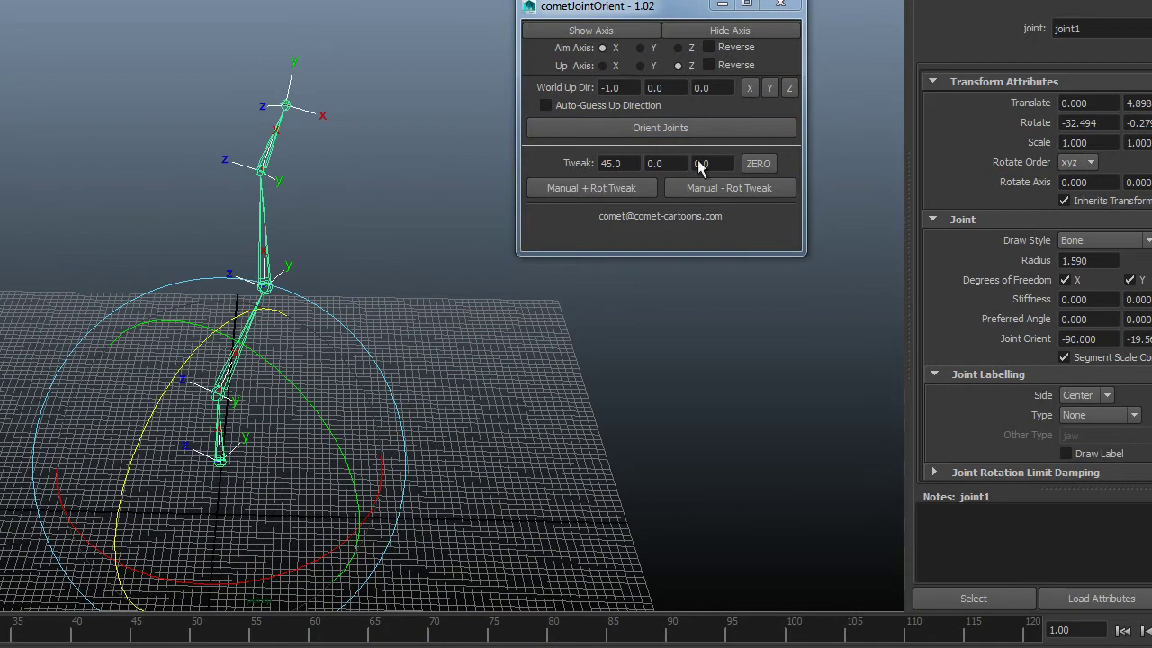
Close cometJointOrient and set end joint5's Joint Orient X and Y to 0.
click(788, 6)
click(290, 105)
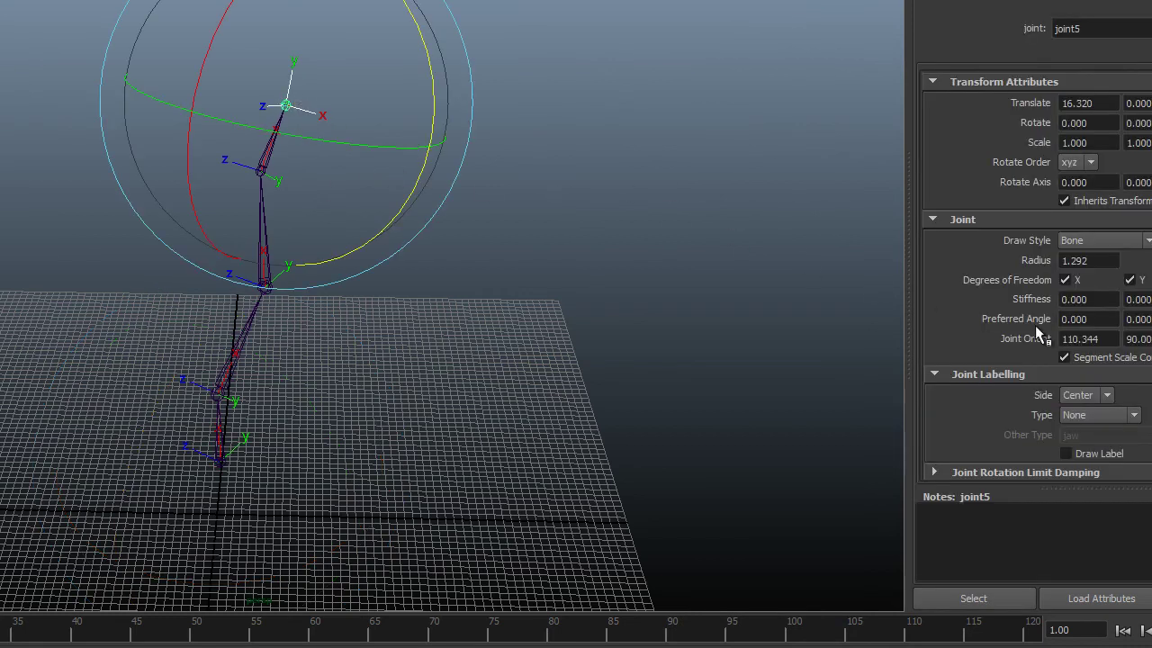
click(1093, 338)
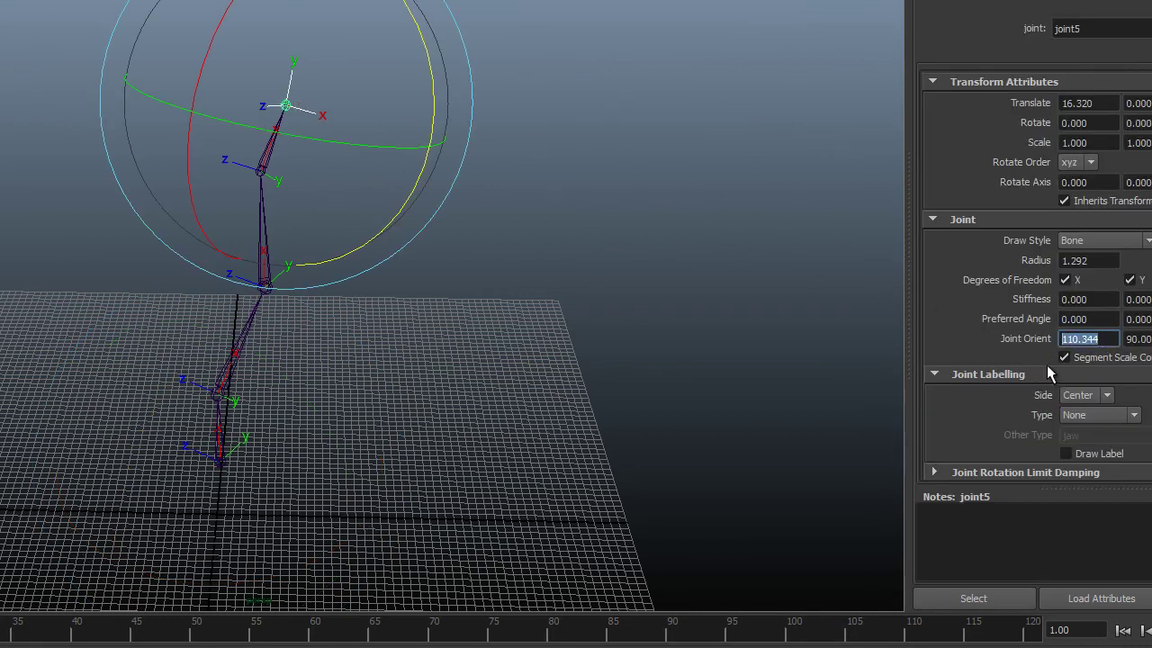
text(0)
key(Tab)
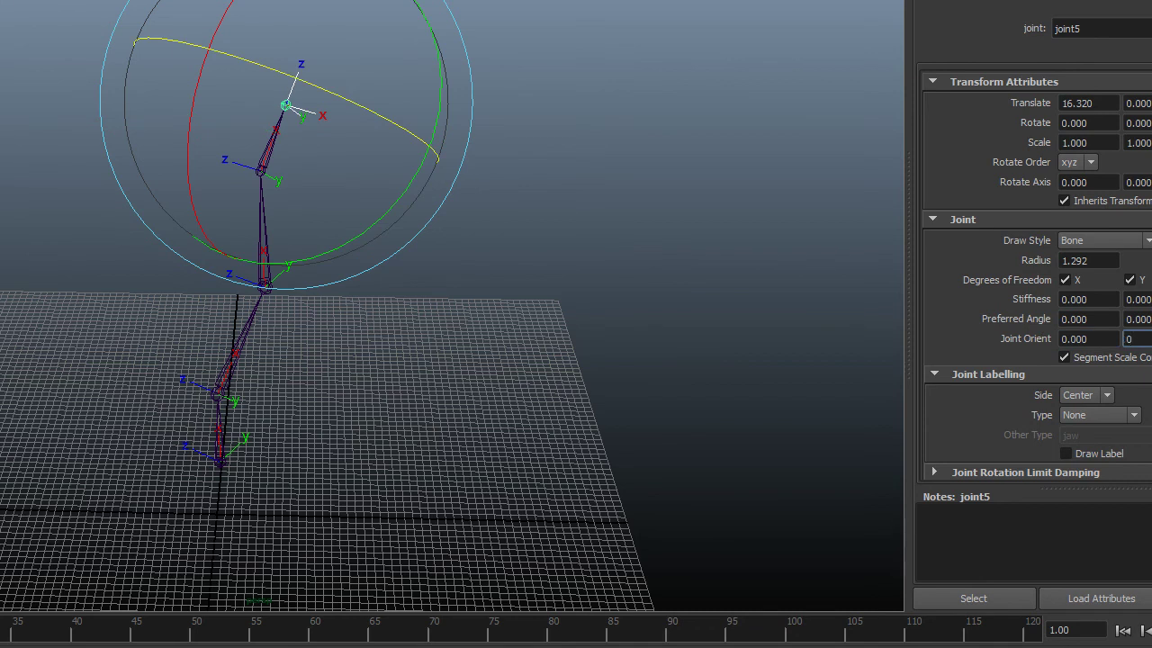
text(0)
key(Tab)
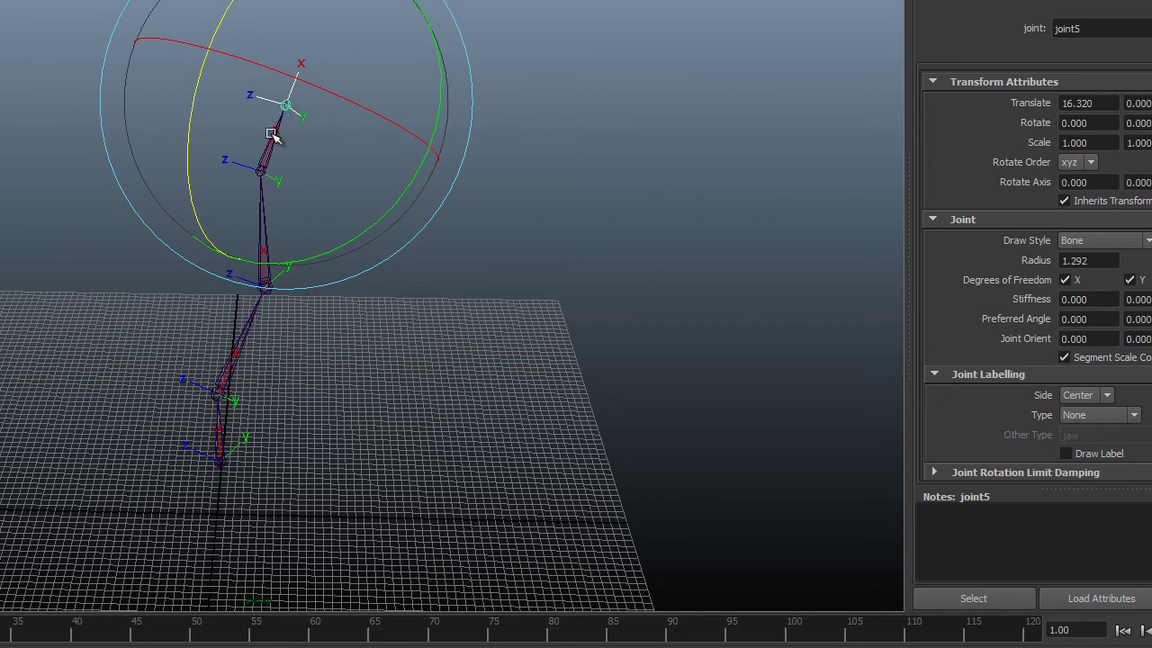
alt+drag(528, 240, 560, 227)
click(558, 224)
alt+drag(362, 196, 387, 220)
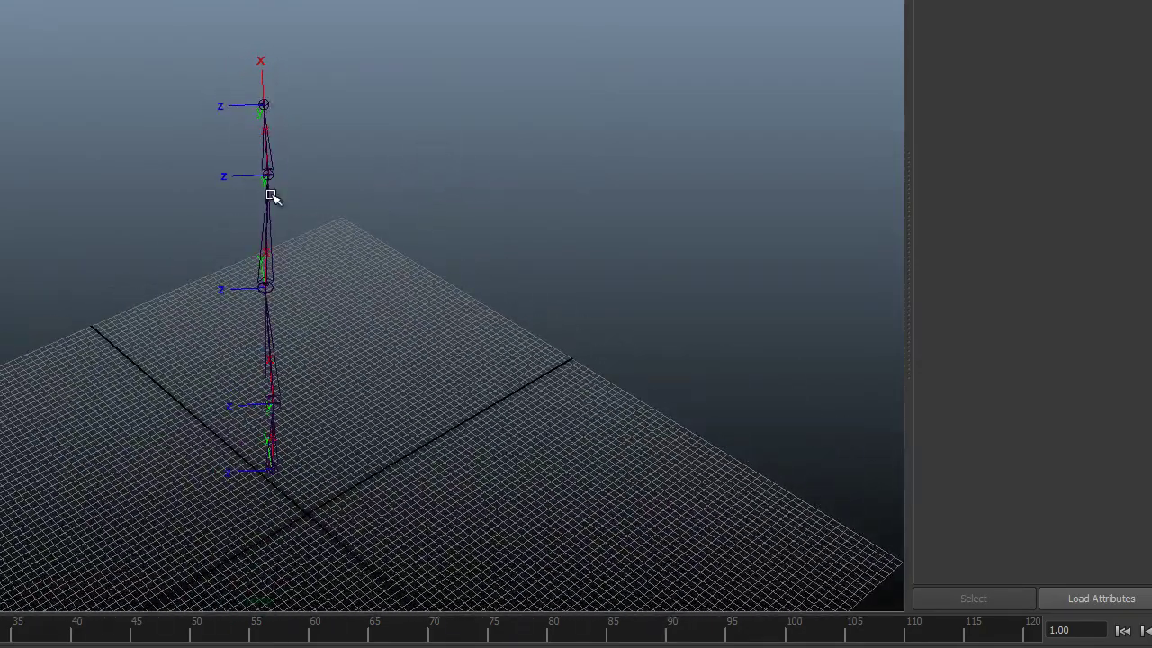
alt+drag(346, 314, 529, 250)
alt+middle_drag(444, 278, 435, 253)
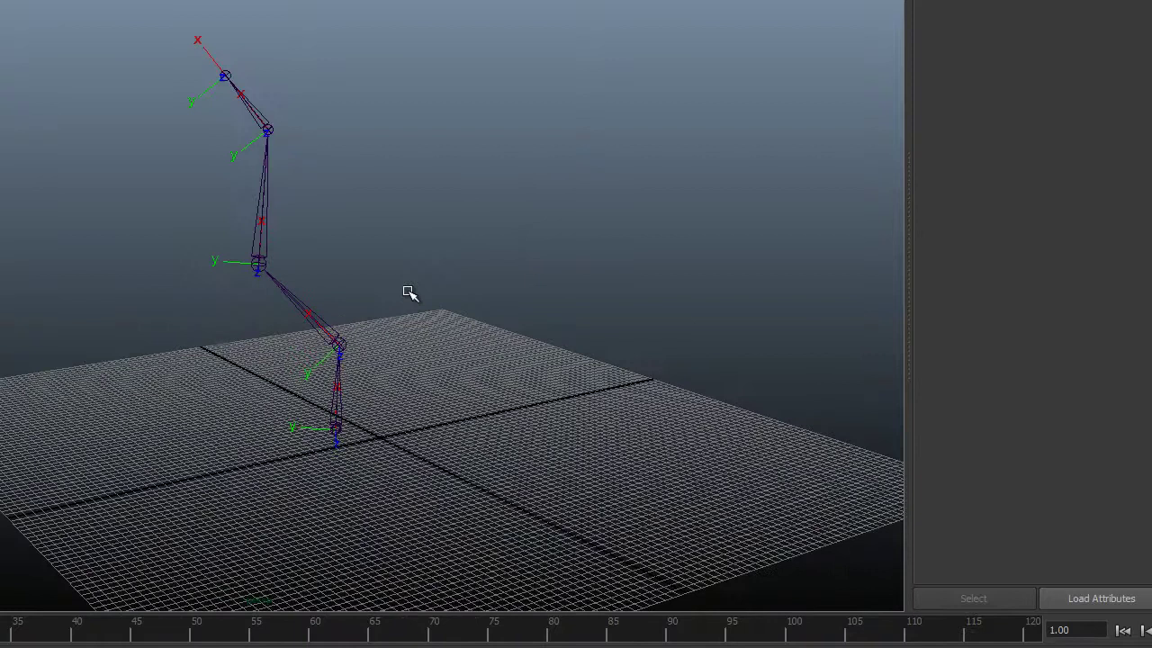
alt+middle_drag(424, 294, 395, 296)
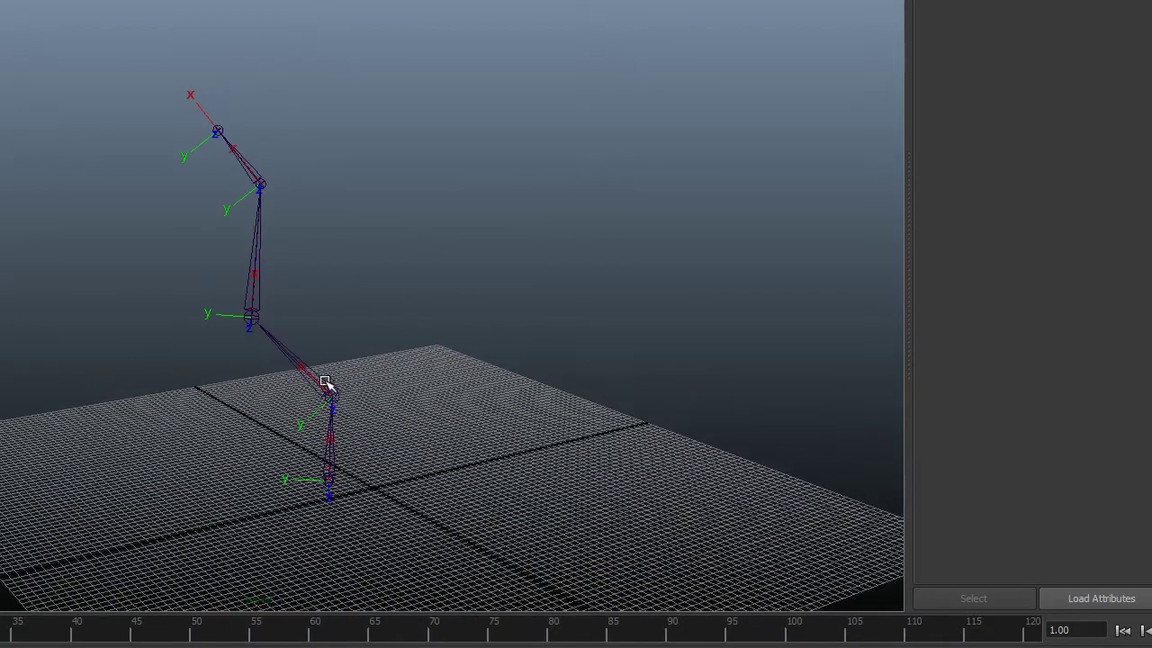